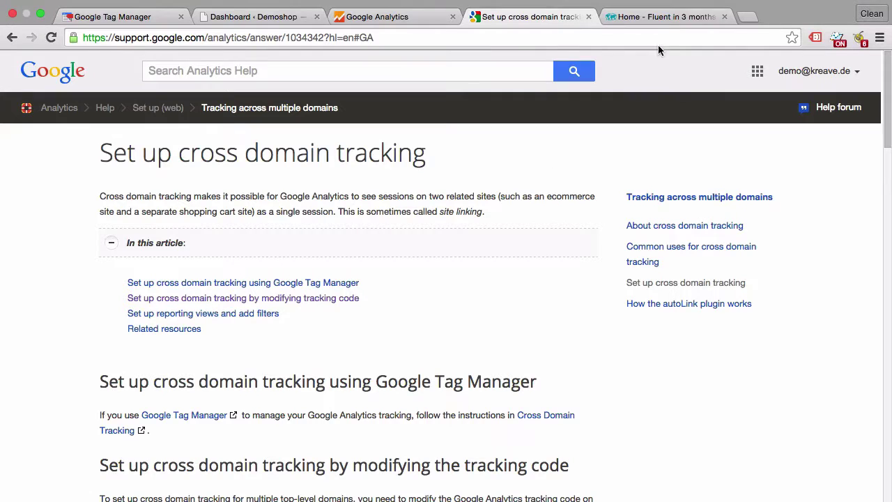
- Open the Premium page from the Fluent in 3 Months homepage and highlight the _ga parameter in its address
left_click(659, 17)
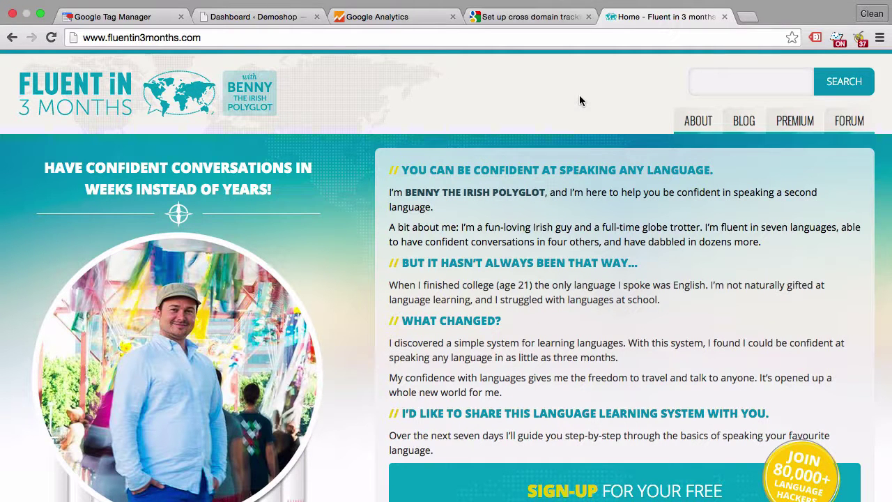
scroll(496, 111, "down", 3)
scroll(496, 110, "up", 3)
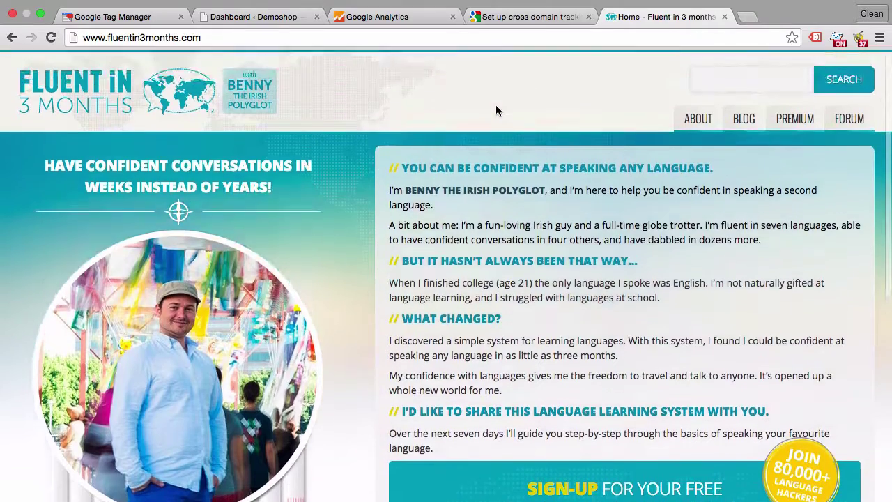
scroll(476, 240, "down", 1)
scroll(476, 240, "up", 1)
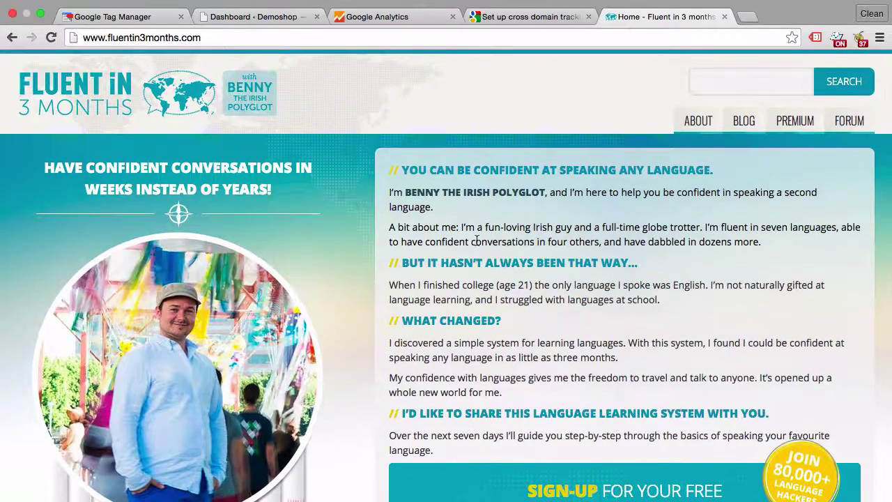
left_click(803, 130)
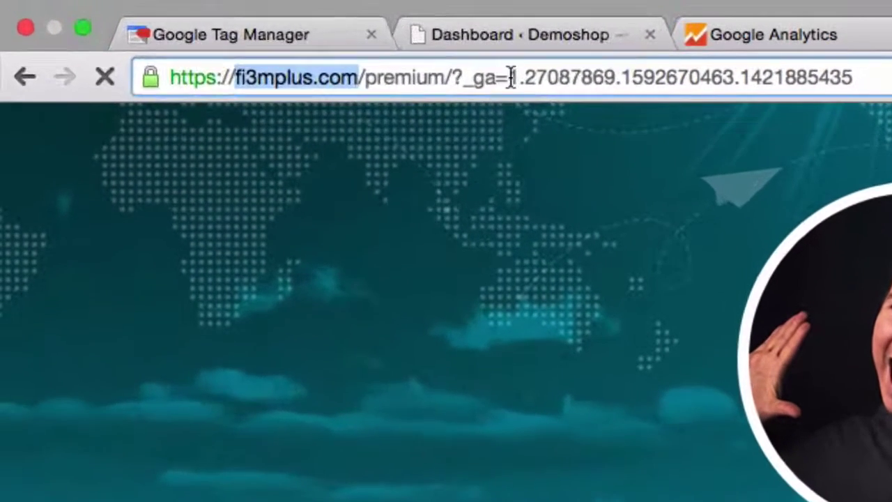
left_click_drag(453, 78, 888, 84)
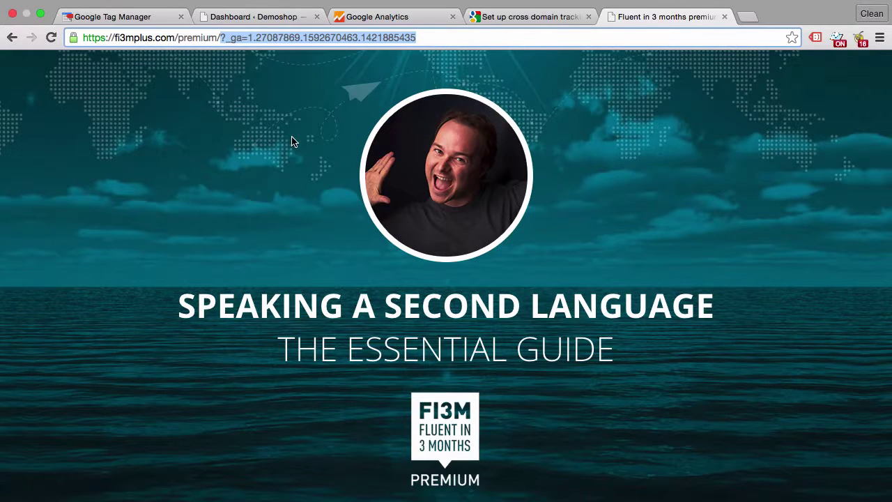
- In the cross domain tracking help article, go to the section on modifying tracking code and highlight the red snippet changes for the primary domain
left_click(548, 18)
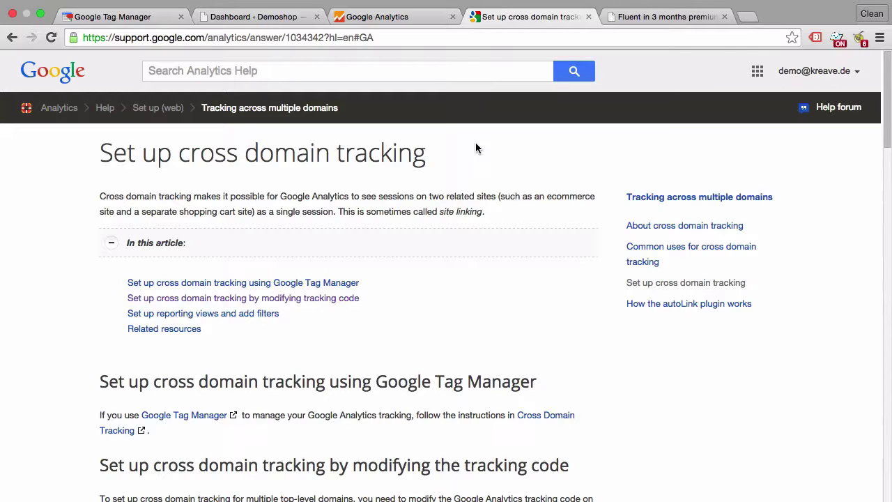
left_click(326, 299)
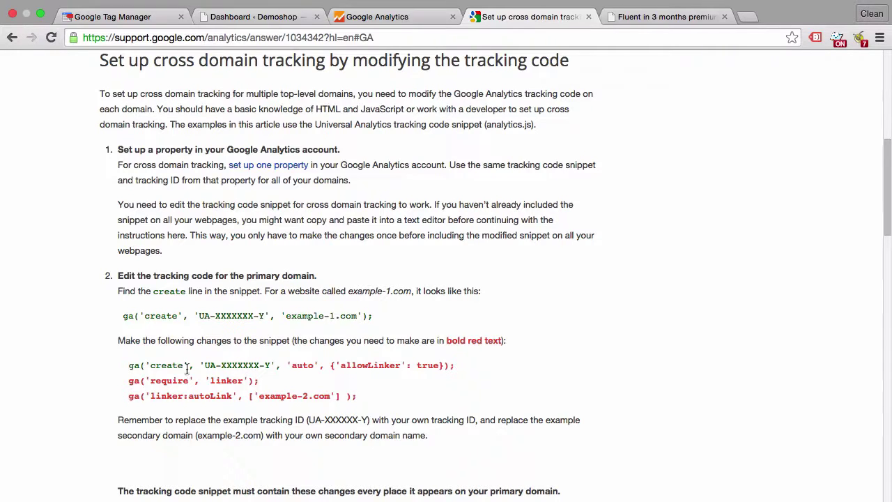
left_click_drag(187, 369, 287, 359)
left_click(364, 403)
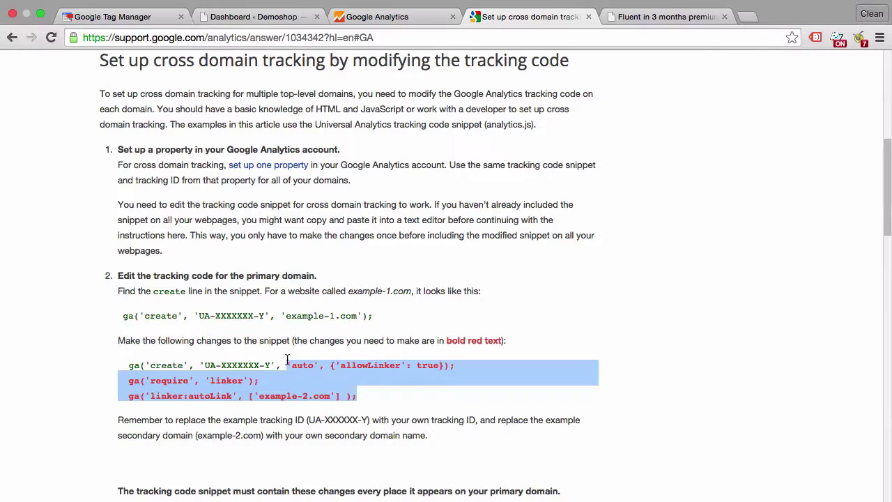
- Open the Universal Analytics tag in Google Tag Manager and expand its Cross-Domain Tracking settings
left_click(158, 16)
left_click(229, 259)
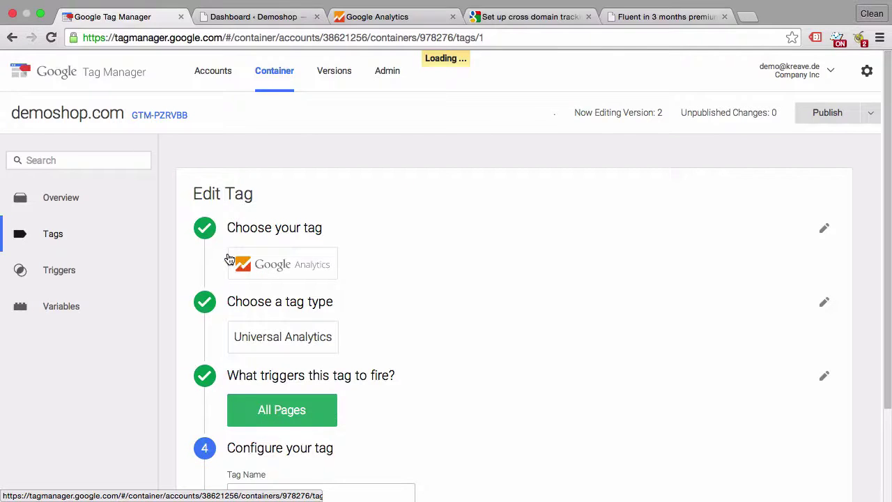
scroll(229, 259, "down", 5)
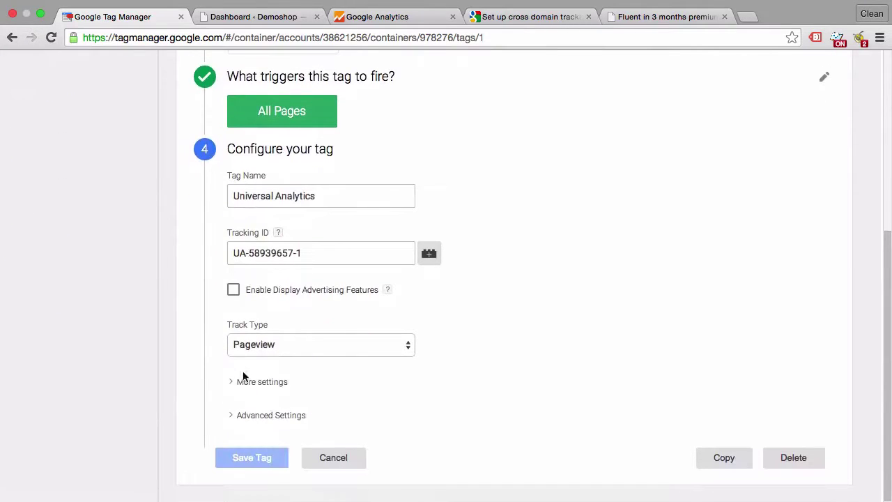
left_click(244, 384)
scroll(207, 397, "down", 4)
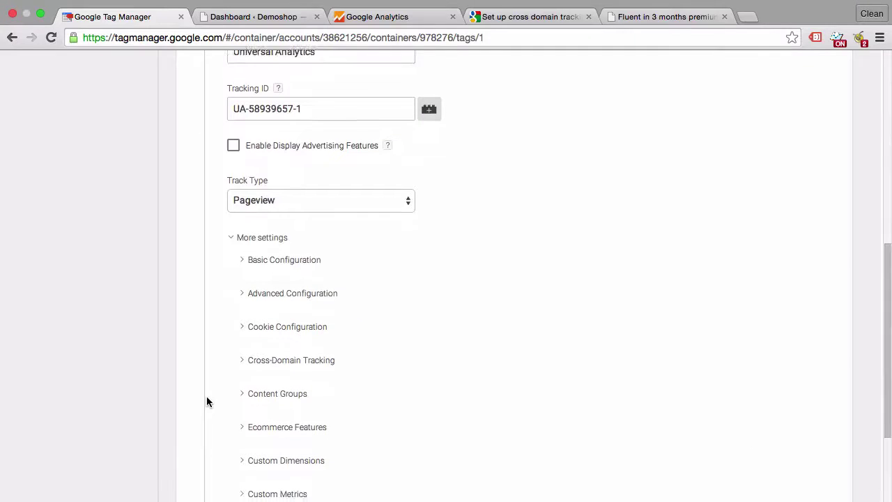
left_click(260, 360)
scroll(221, 370, "down", 5)
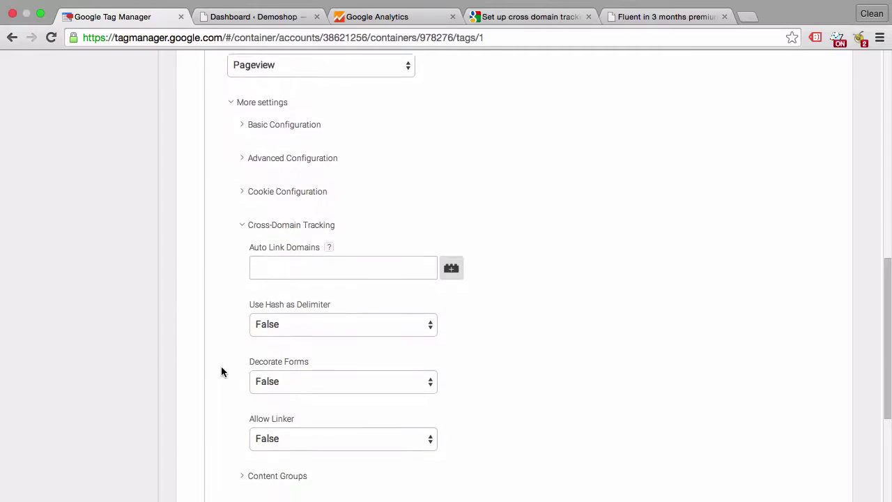
scroll(221, 372, "down", 1)
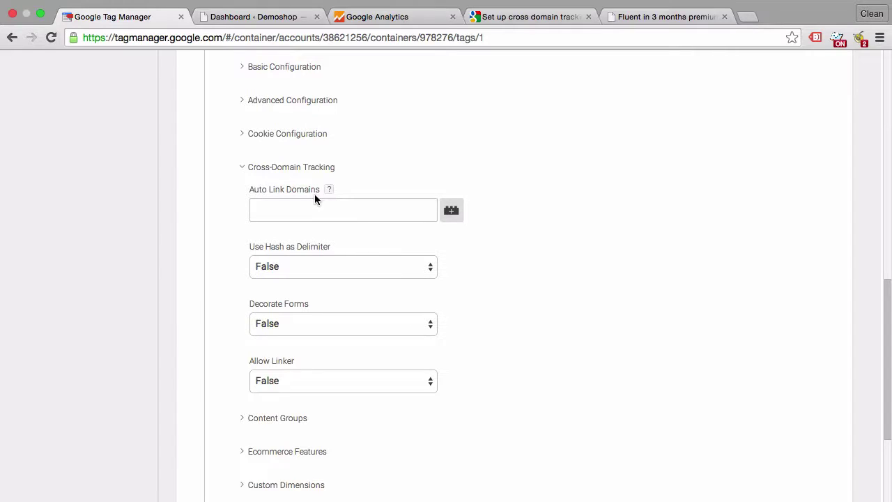
- Examine the IP Anonymization in Google Analytics help article for how and where IP addresses are masked
key("super+4")
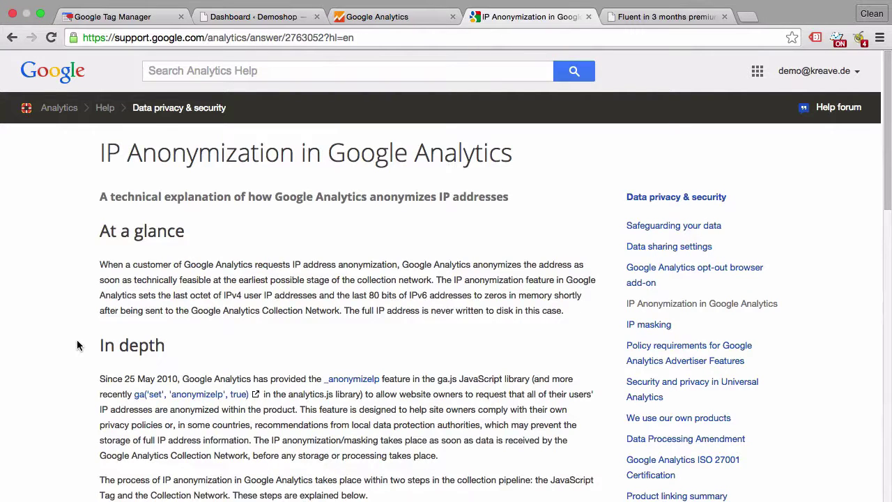
scroll(77, 345, "down", 5)
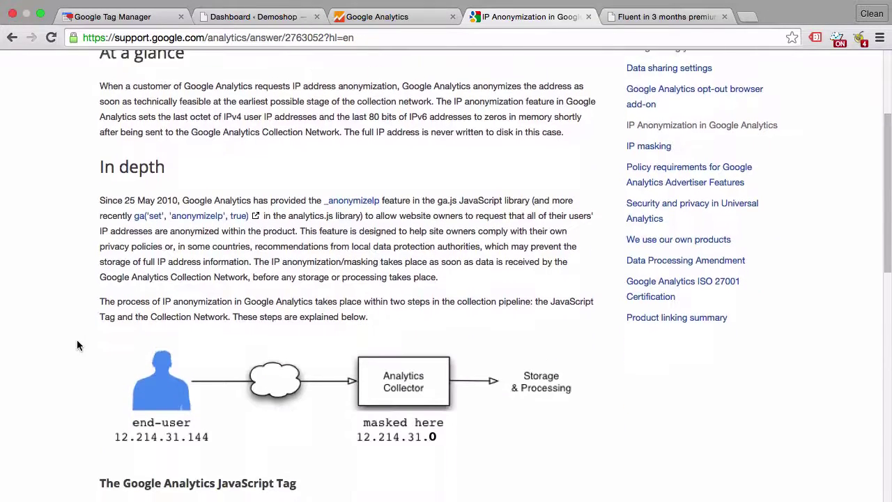
scroll(77, 345, "down", 2)
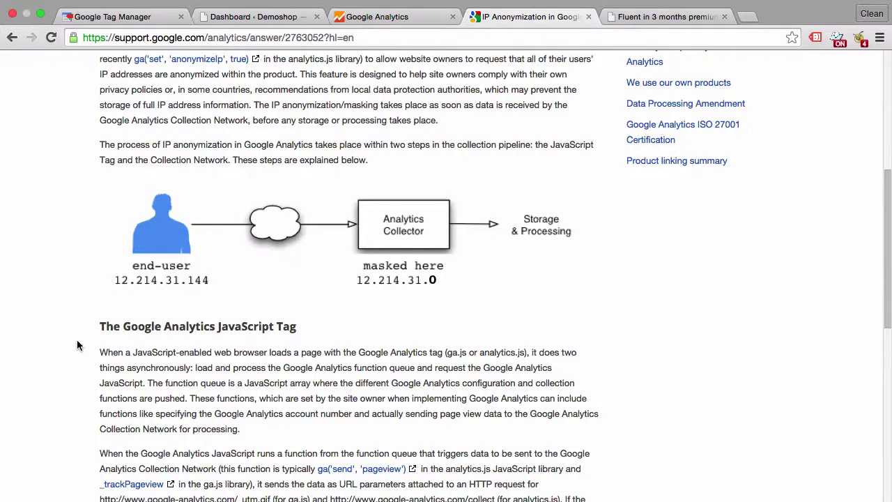
scroll(76, 345, "down", 2)
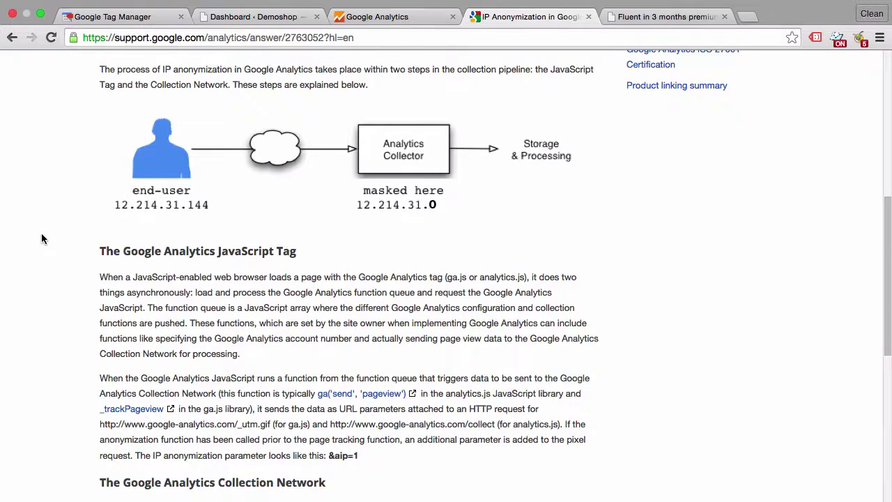
scroll(42, 237, "down", 3)
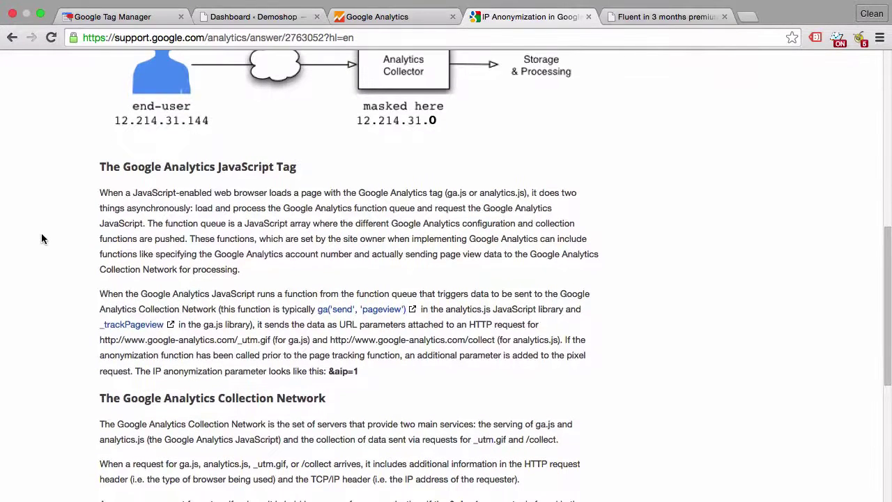
scroll(42, 239, "down", 1)
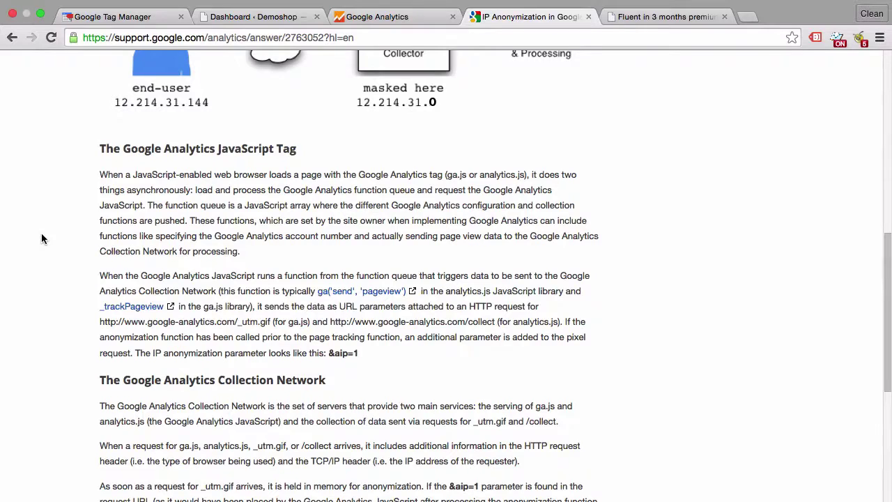
scroll(41, 239, "down", 6)
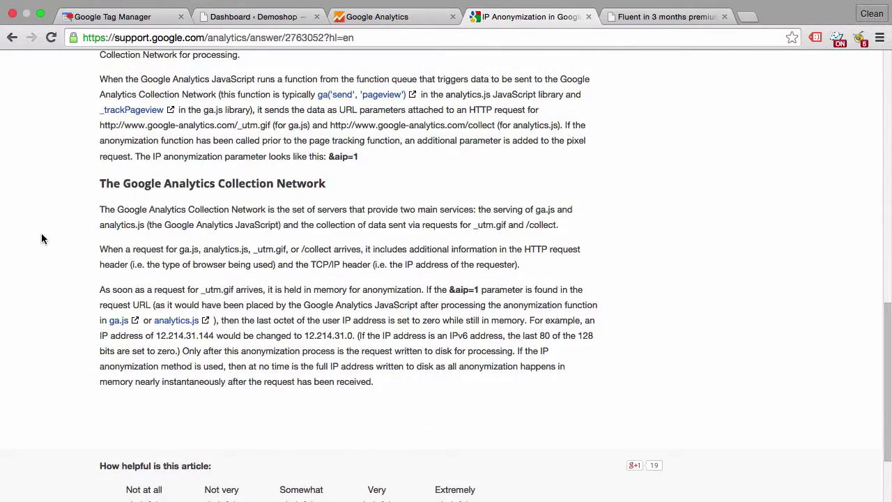
scroll(41, 238, "up", 15)
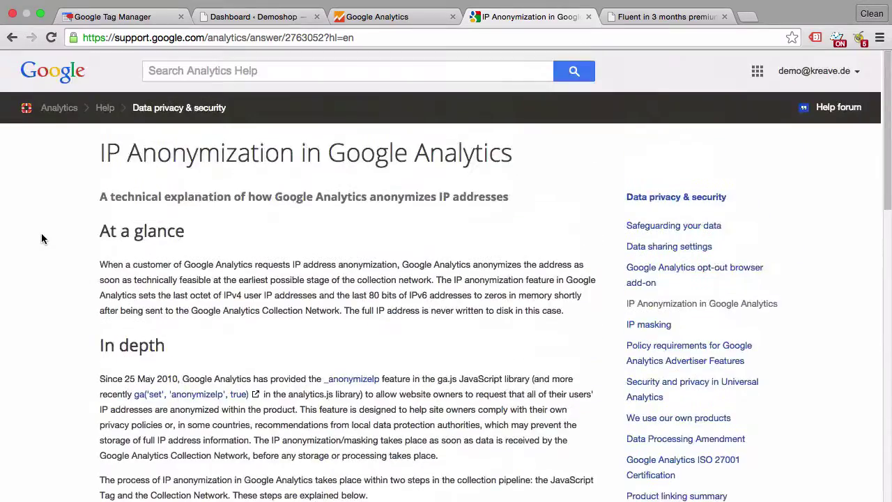
- Open the Anonymize IP entry in the Analytics.js field reference and highlight the example ga('set', 'anonymizeIp', true);
scroll(41, 238, "down", 3)
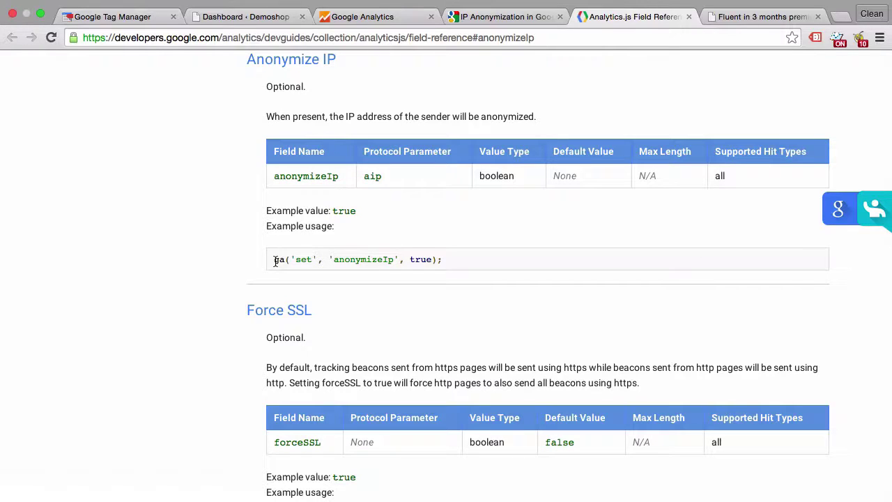
left_click_drag(274, 261, 447, 259)
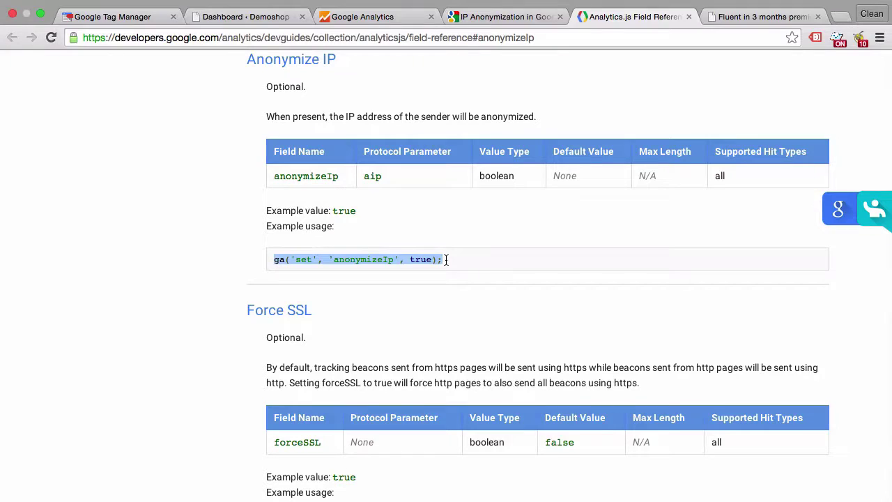
left_click(446, 259)
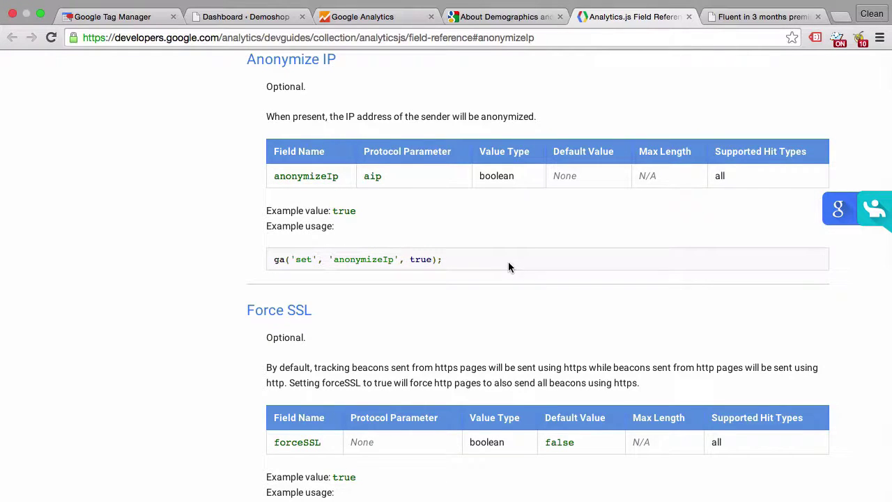
- In Google Analytics reporting, preview the Age and Gender samples on the Demographics overview and enable the Demographics and Interest reports
left_click(490, 17)
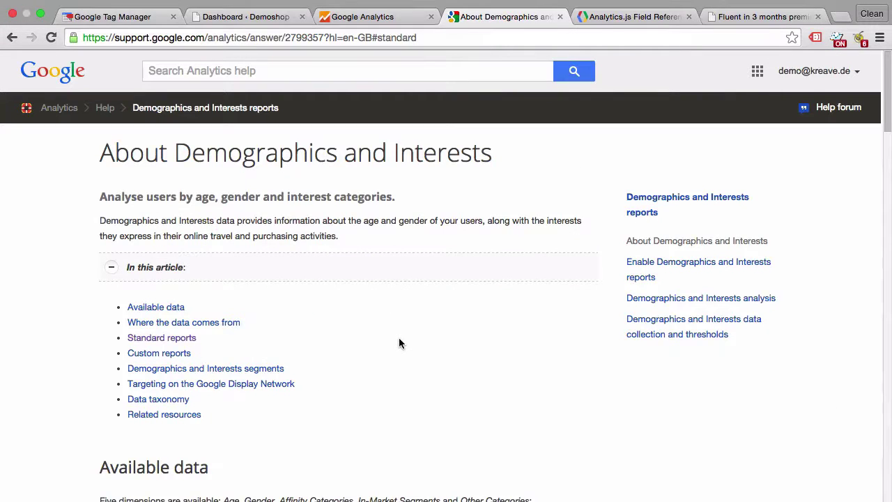
left_click(377, 17)
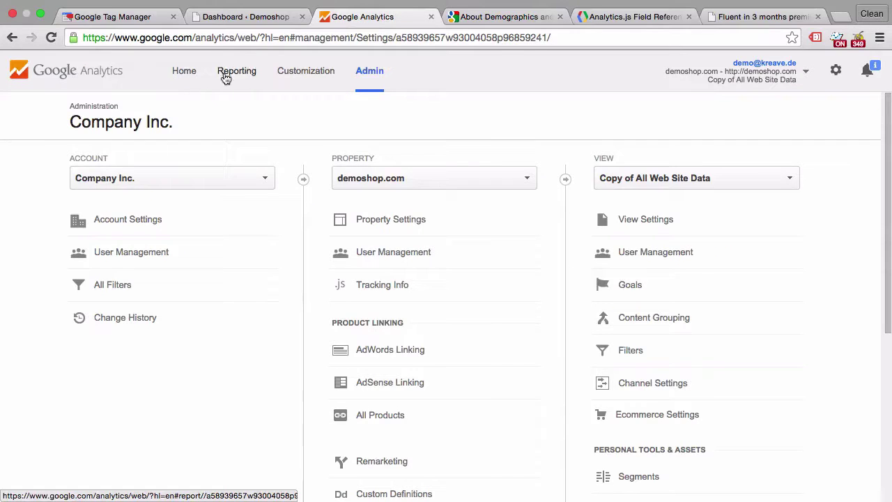
left_click(225, 72)
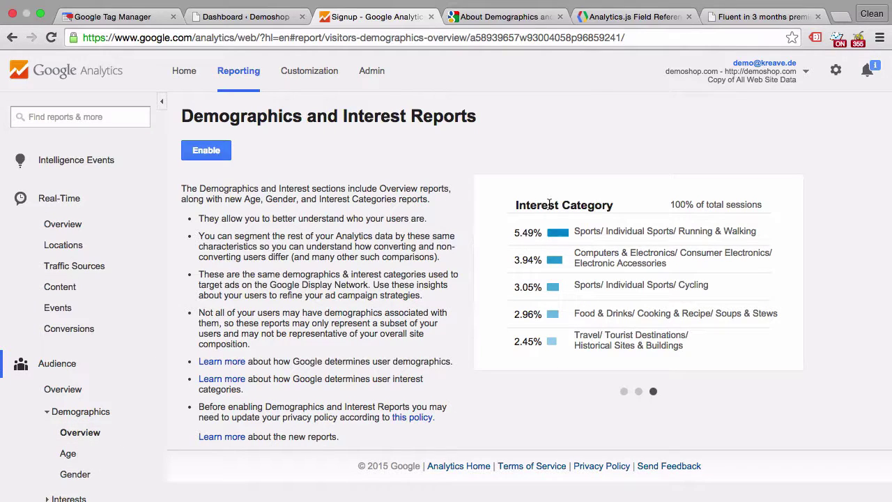
left_click(625, 392)
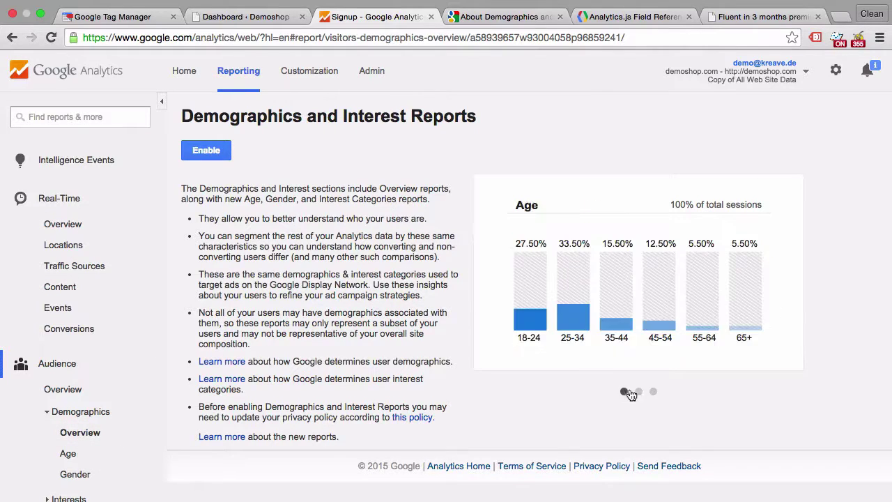
left_click(638, 392)
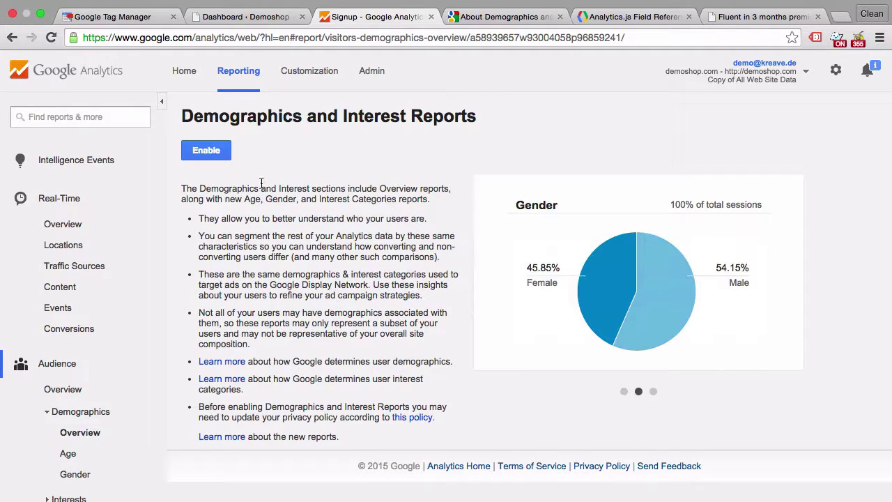
left_click(210, 153)
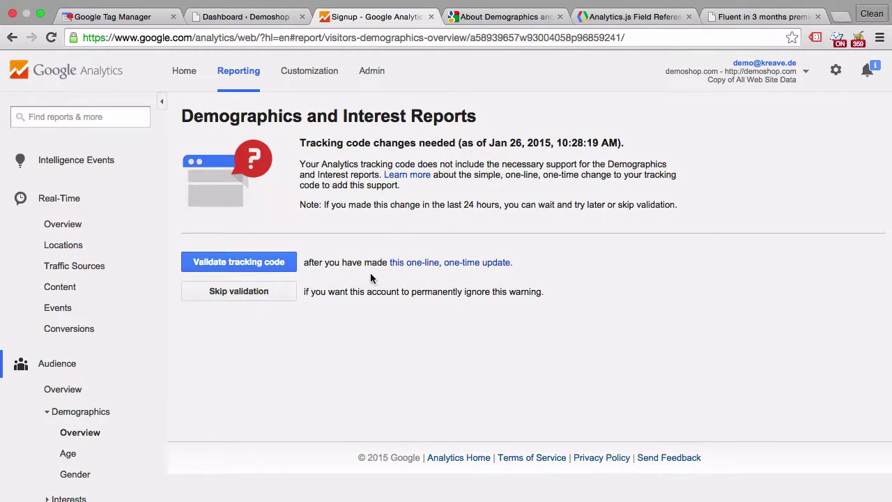
- Open the one-line update instructions, expand the Universal Analytics web-tracking code change, and highlight the ga('require', 'displayfeatures'); line and the full script
left_click(421, 262)
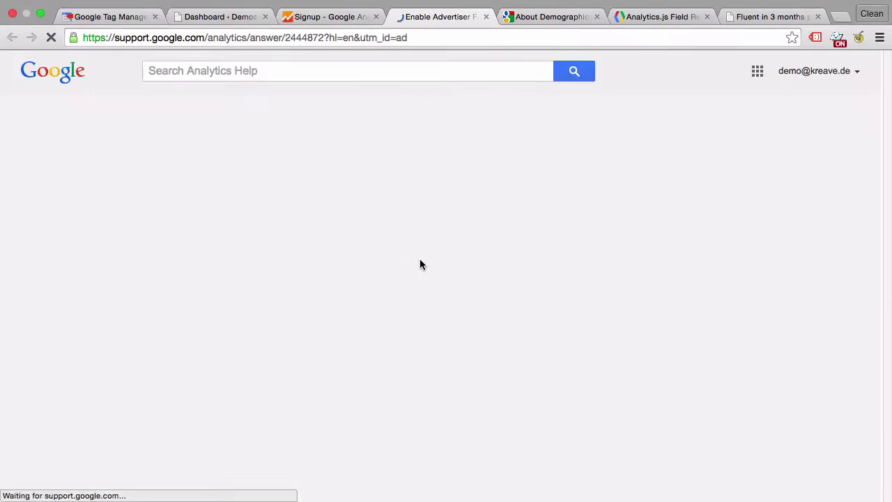
scroll(407, 294, "down", 10)
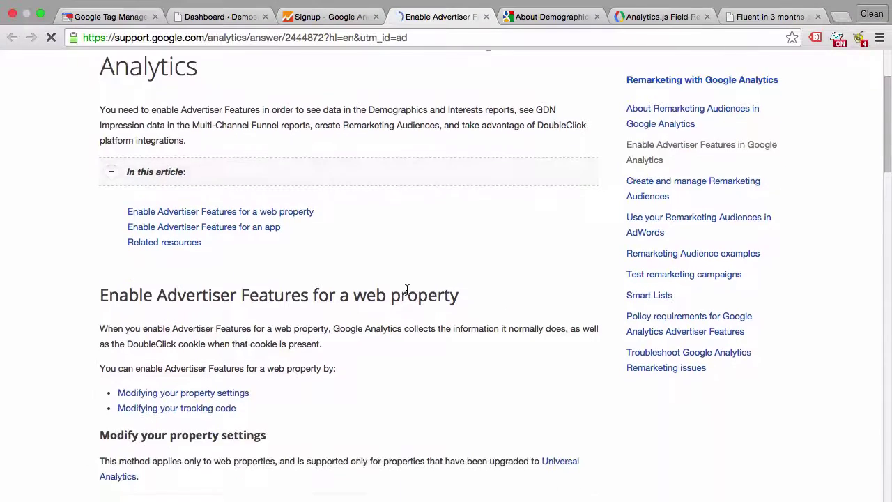
scroll(408, 294, "down", 10)
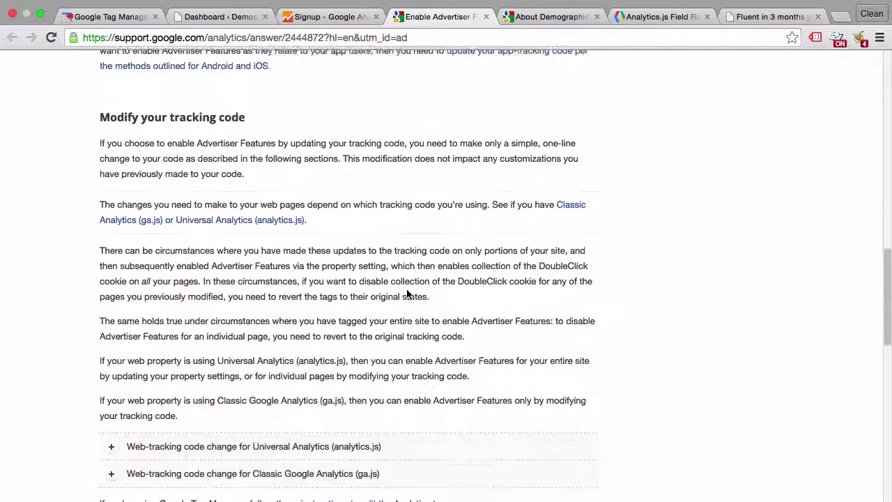
scroll(407, 295, "down", 4)
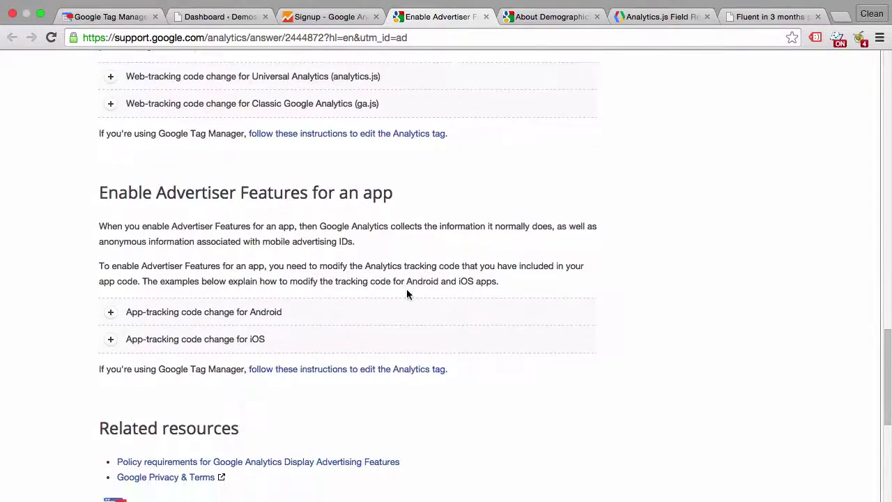
scroll(408, 296, "up", 3)
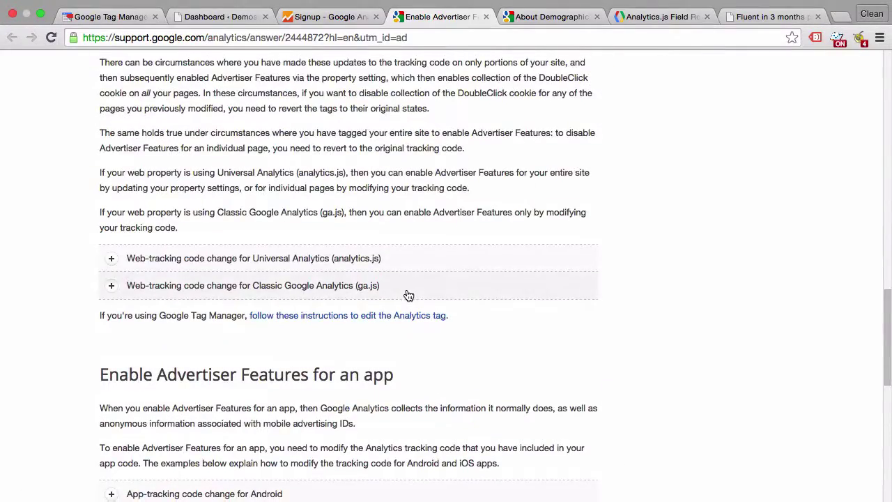
left_click(401, 261)
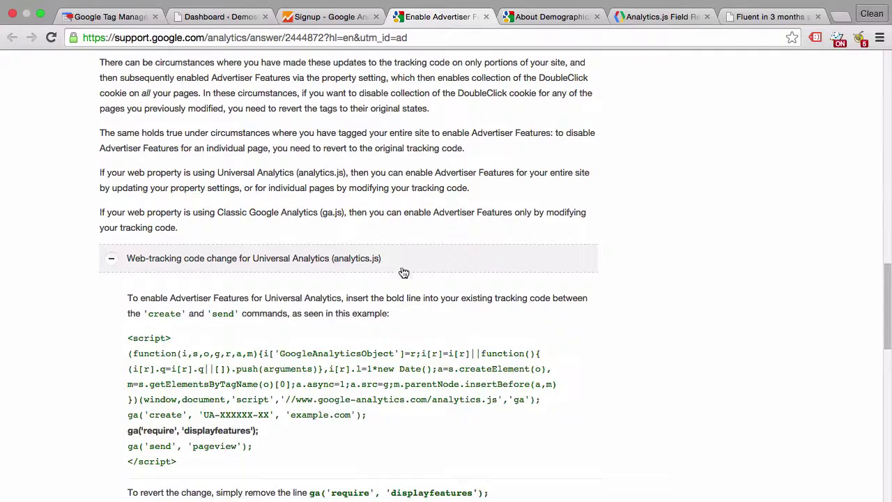
scroll(432, 357, "down", 2)
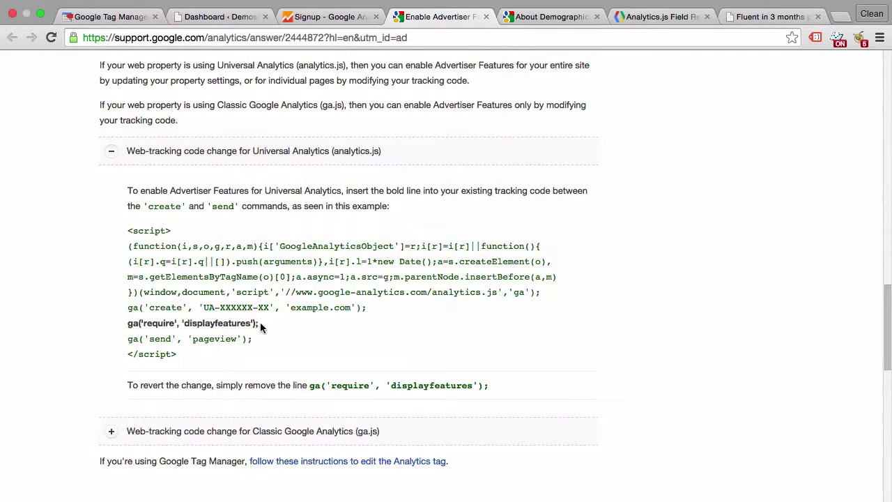
left_click_drag(259, 325, 117, 319)
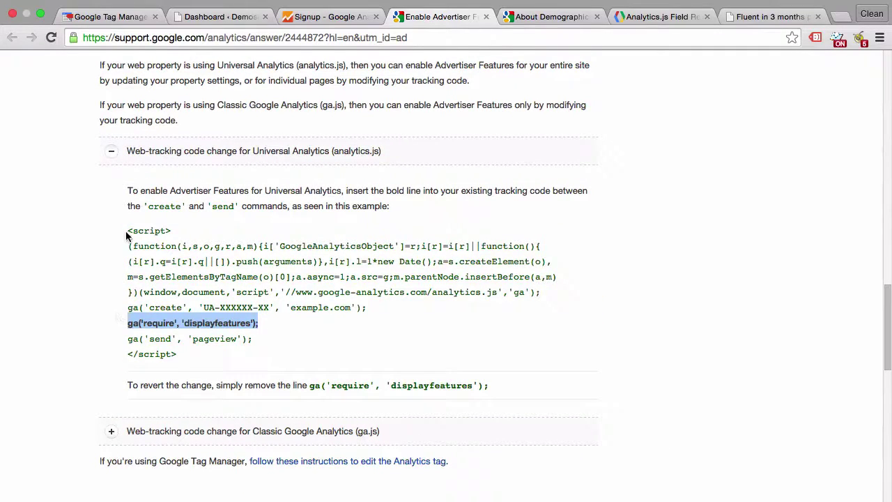
left_click_drag(127, 231, 175, 353)
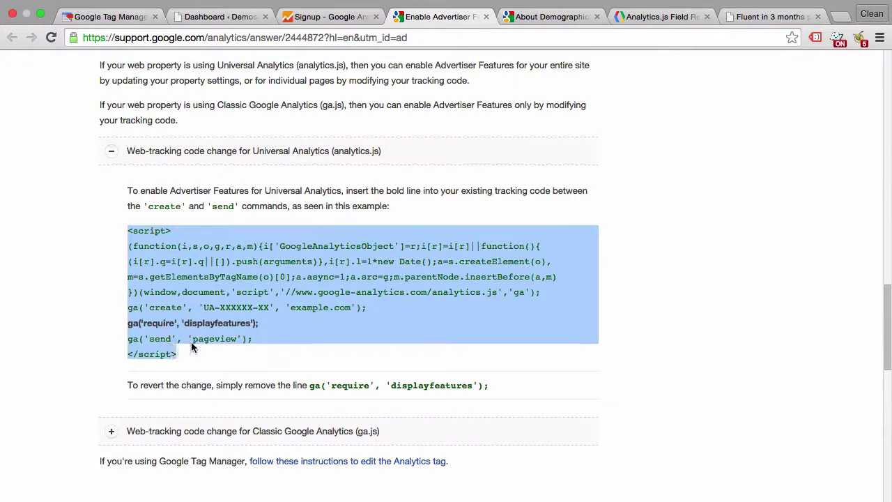
left_click(263, 329)
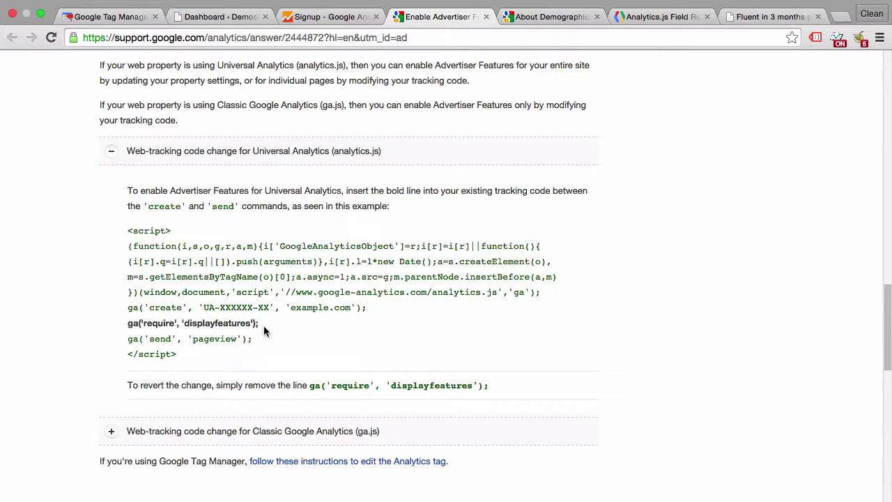